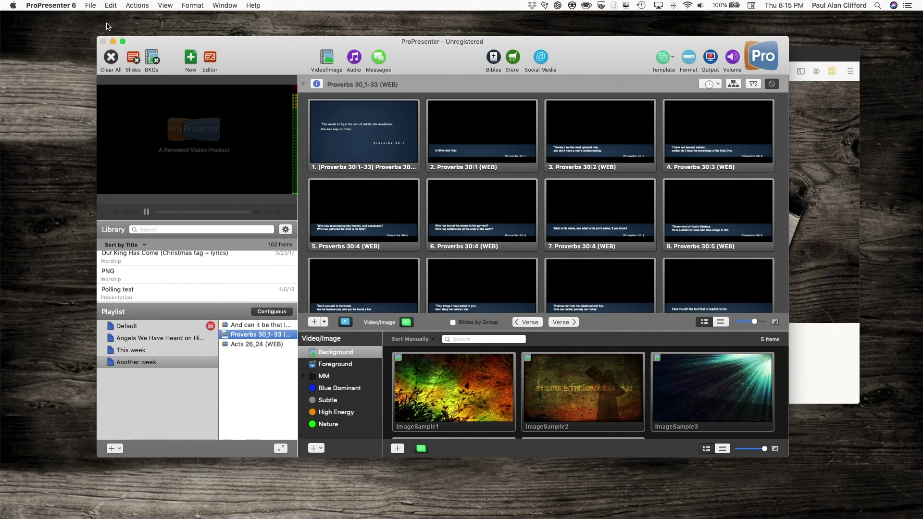
- Open the application preferences and review the General and Display settings
click(68, 8)
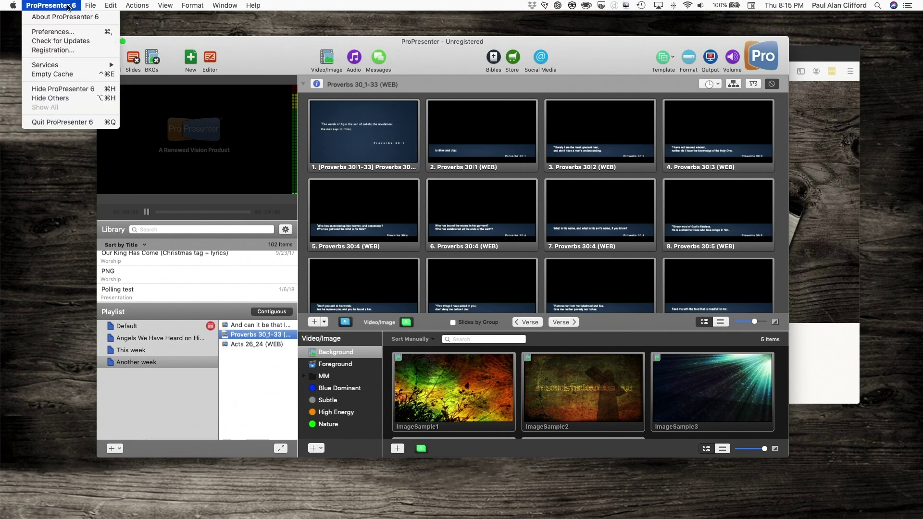
click(107, 33)
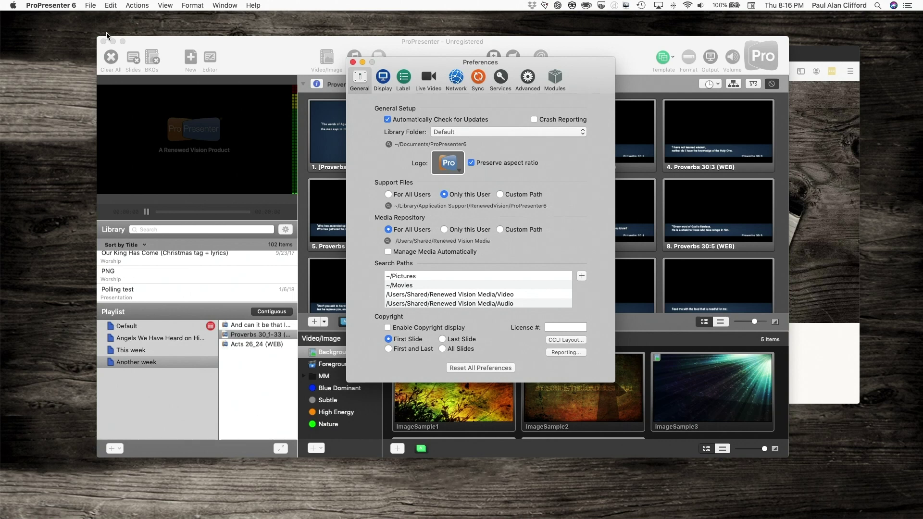
click(383, 81)
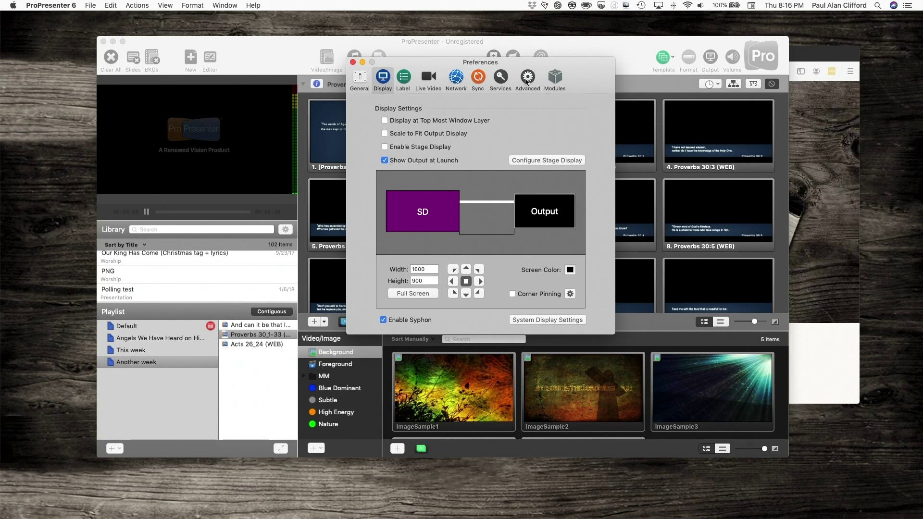
- Examine the list of add-on modules in the preferences, from Alpha Key to MIDI
click(550, 80)
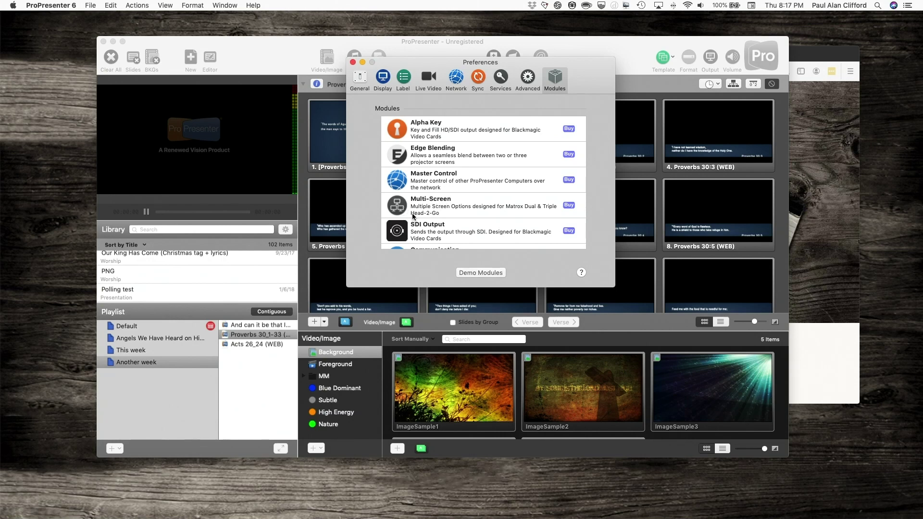
scroll(421, 214, up, 1)
scroll(439, 189, down, 2)
scroll(438, 189, down, 1)
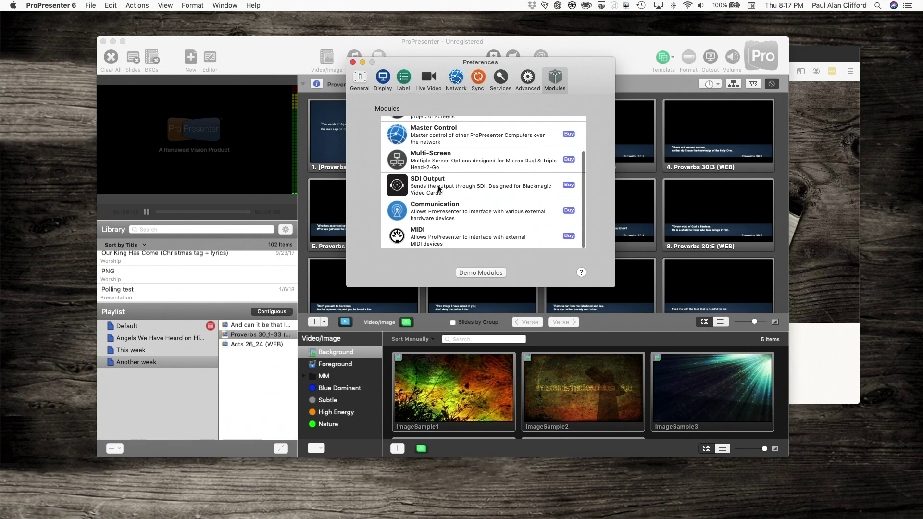
scroll(433, 197, up, 1)
scroll(423, 212, down, 1)
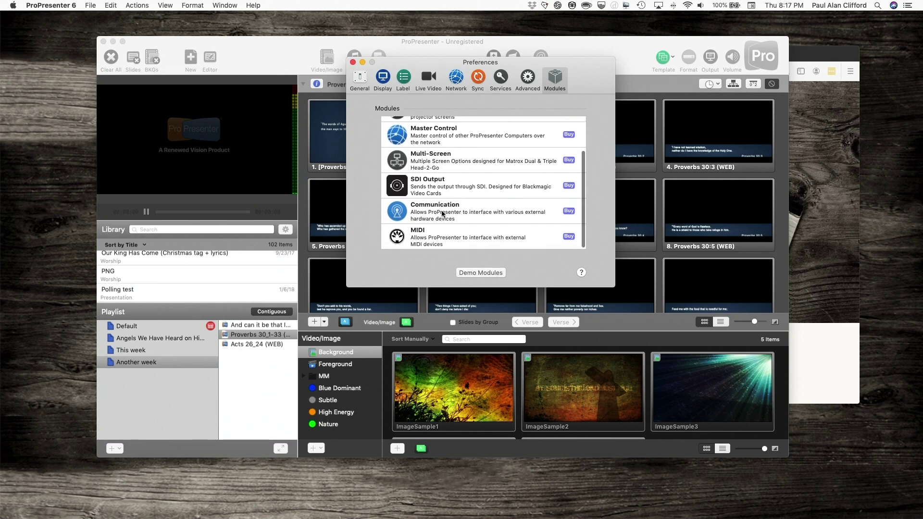
scroll(433, 215, up, 3)
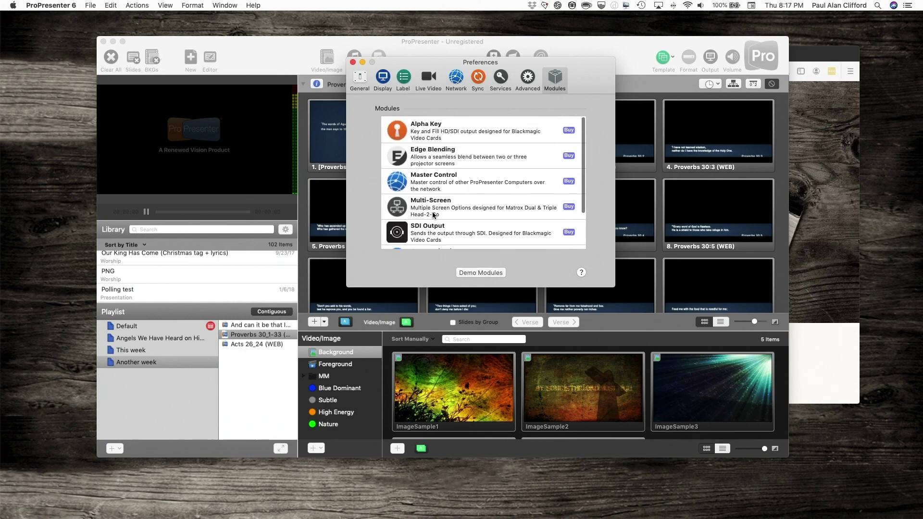
scroll(433, 214, down, 3)
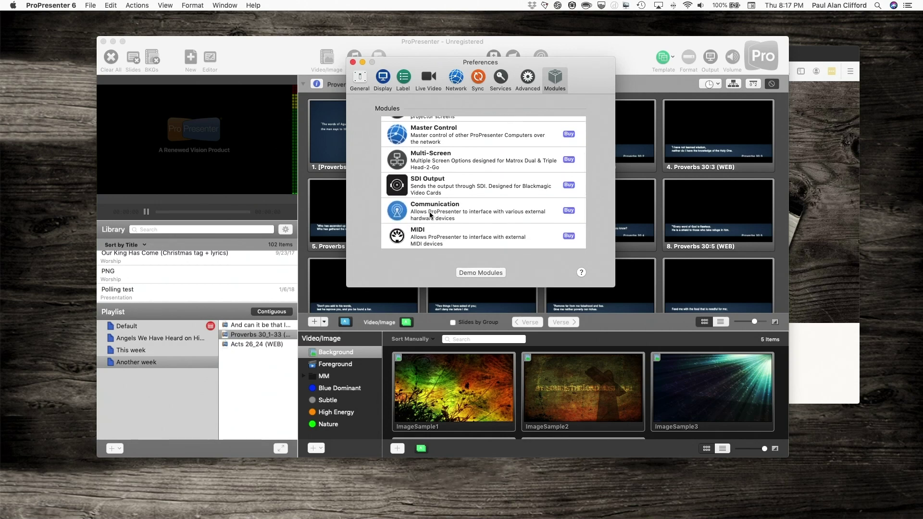
scroll(450, 166, up, 2)
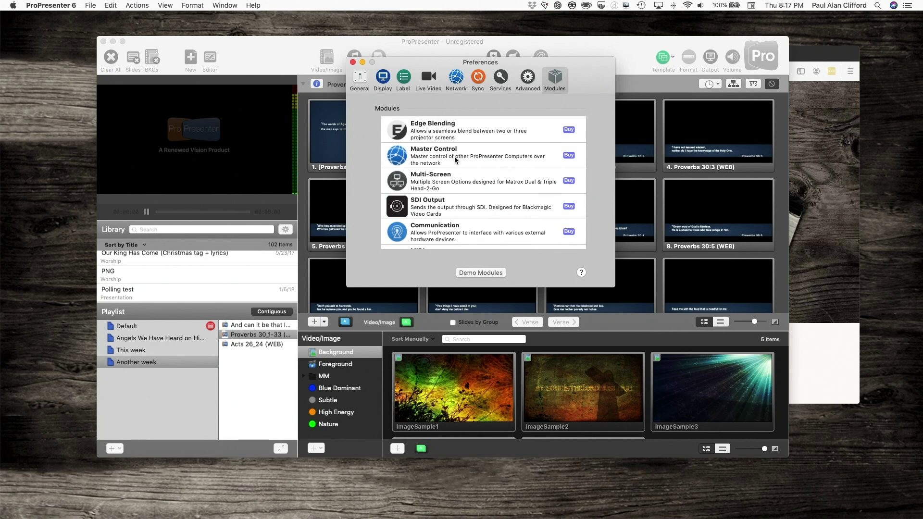
- Enable demo mode for the add-on modules, accepting the output watermark, and review the module list
click(492, 275)
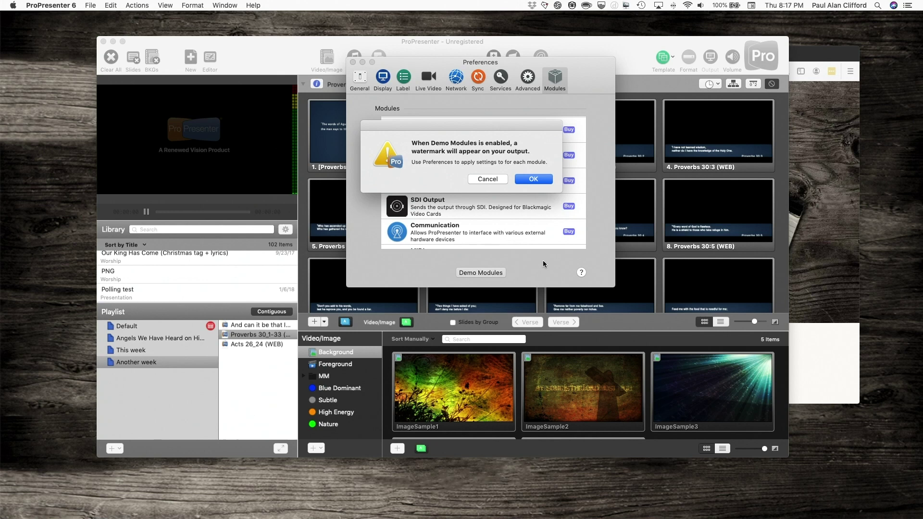
click(532, 179)
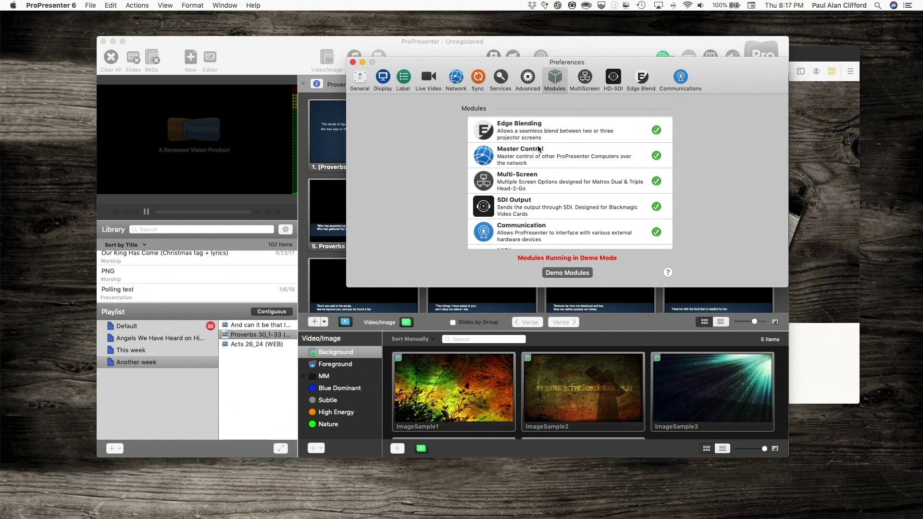
scroll(517, 193, down, 2)
scroll(518, 192, up, 4)
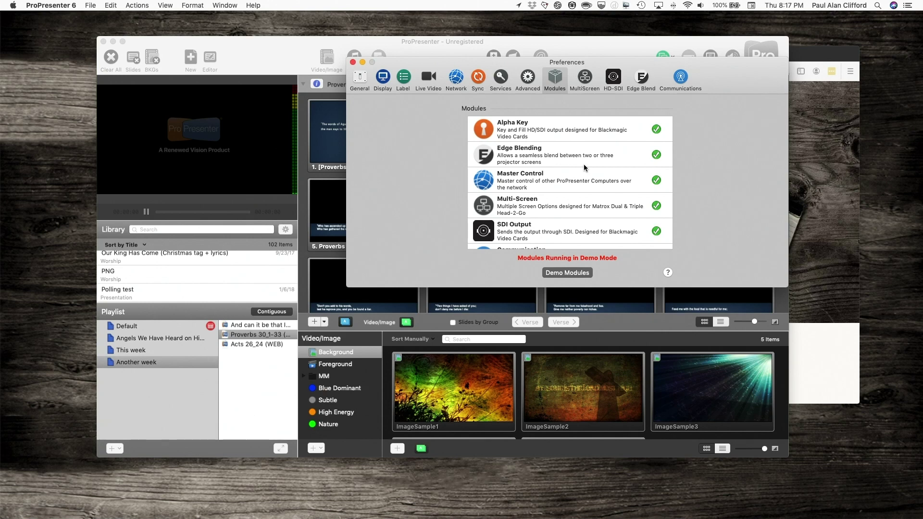
- Set the MultiScreen layout to Dual Screen and turn off slides on screen 2
click(584, 84)
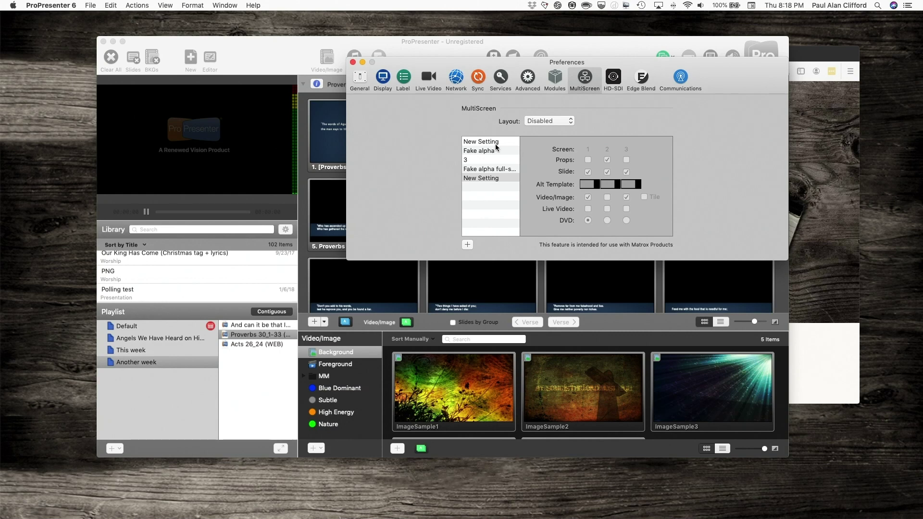
click(566, 123)
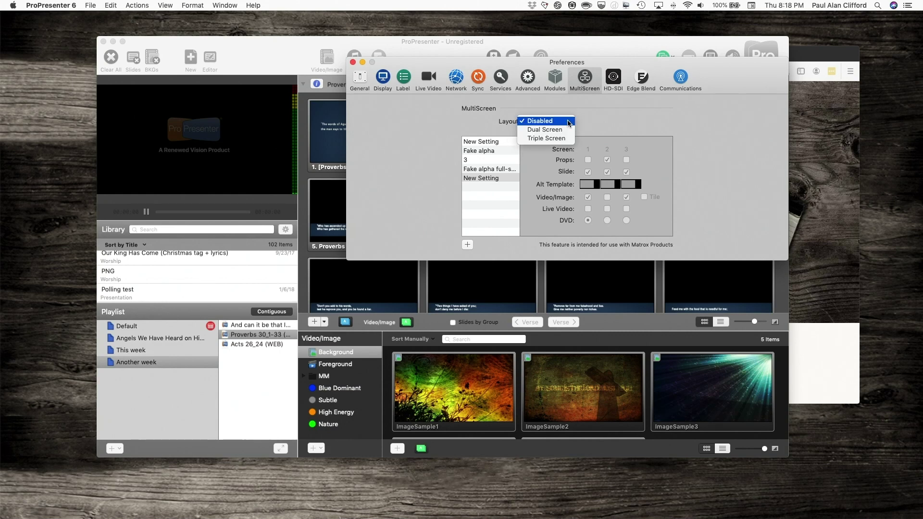
click(561, 130)
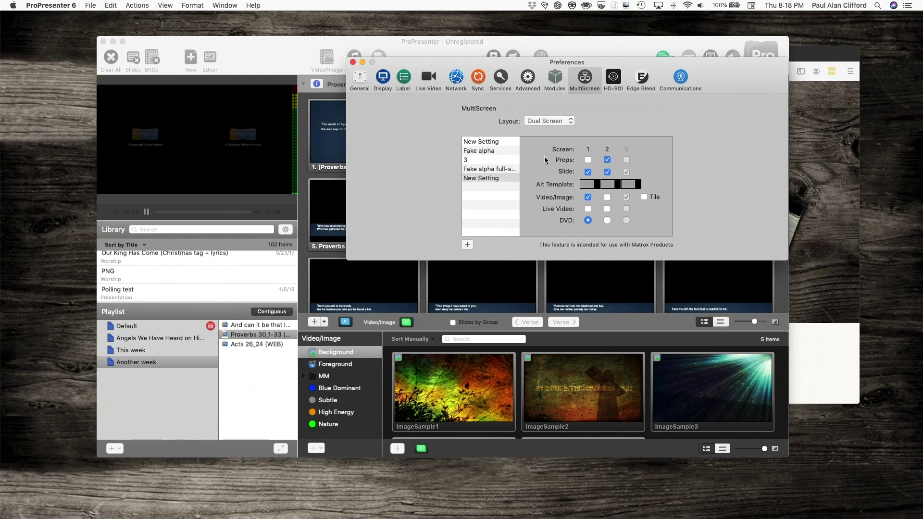
click(607, 172)
click(626, 6)
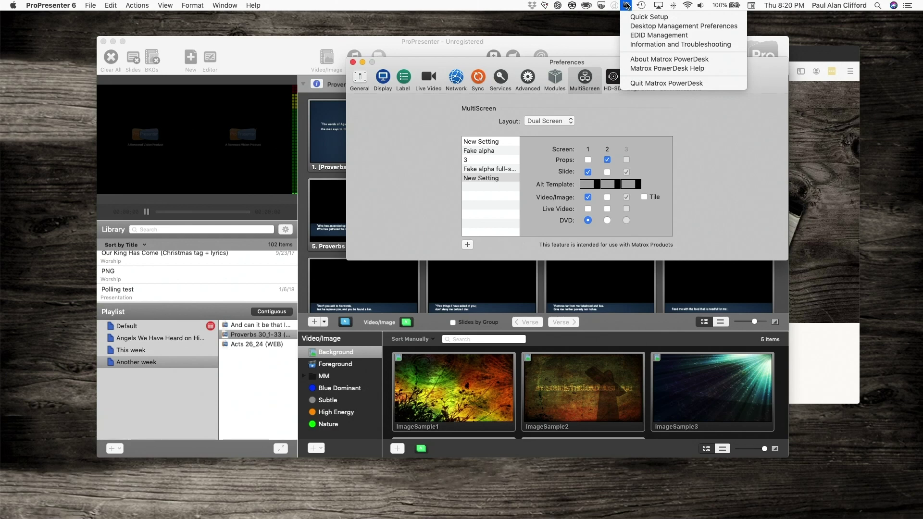
click(592, 62)
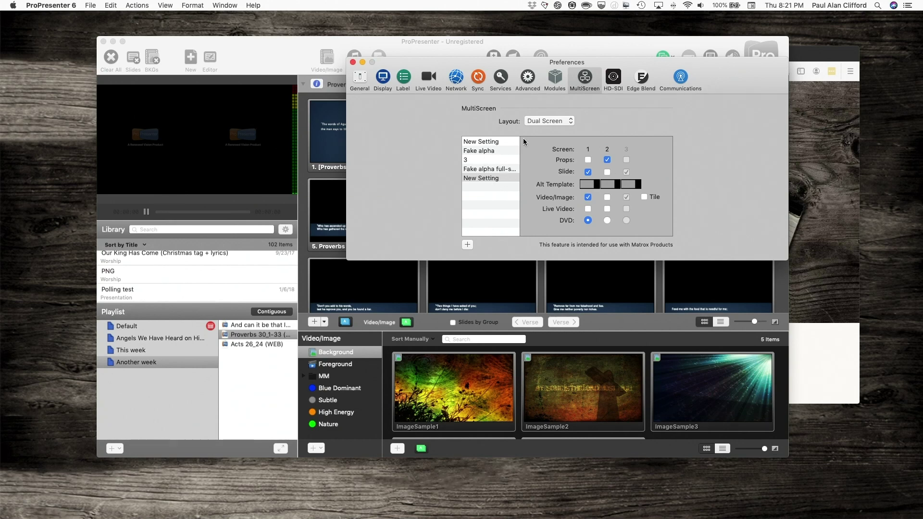
- Try the Triple Screen layout for MultiScreen and return to Dual Screen
click(570, 123)
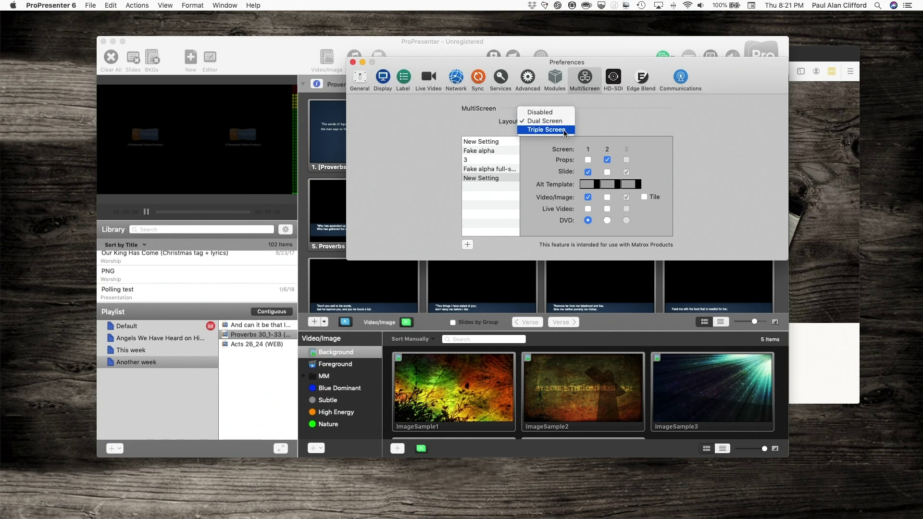
click(564, 130)
click(572, 124)
click(545, 112)
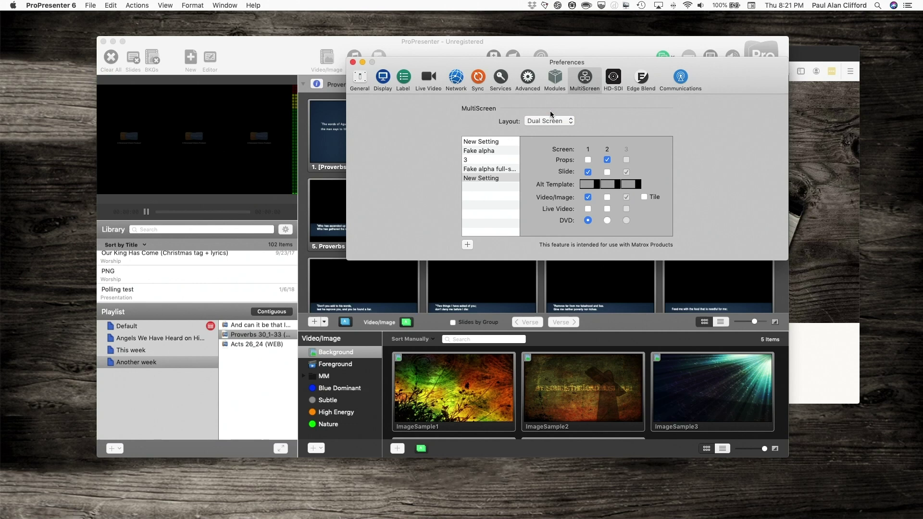
- Review the screen assignments of the two Fake alpha presets in the MultiScreen settings
click(482, 151)
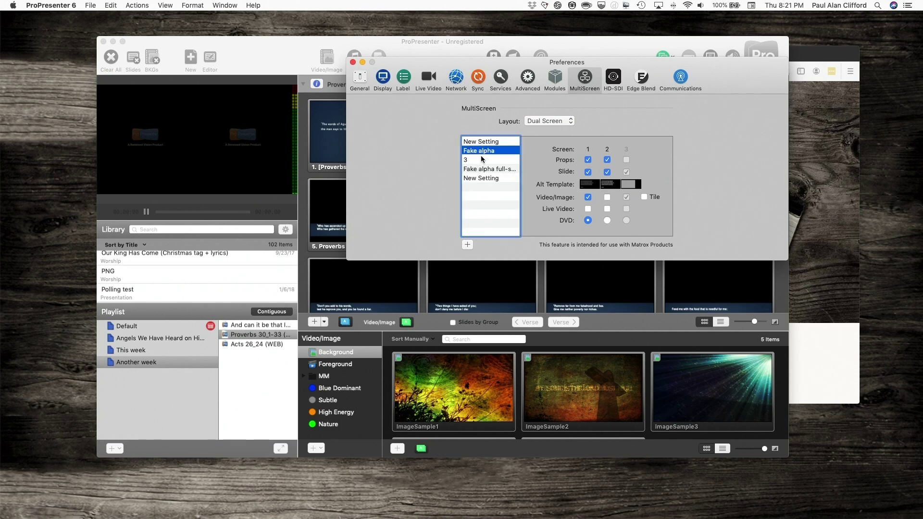
click(489, 169)
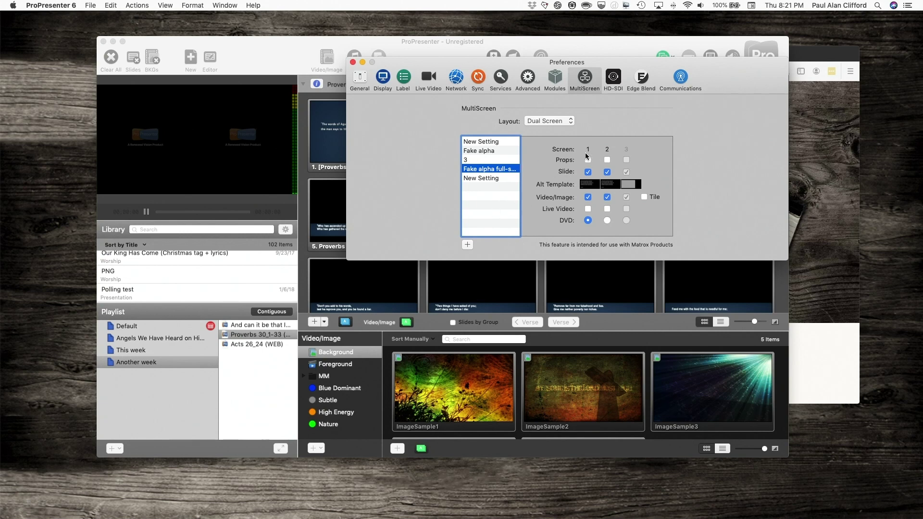
- Review the HD-SDI, Edge Blend, Communications and Advanced preferences, ending on the Network settings
click(612, 78)
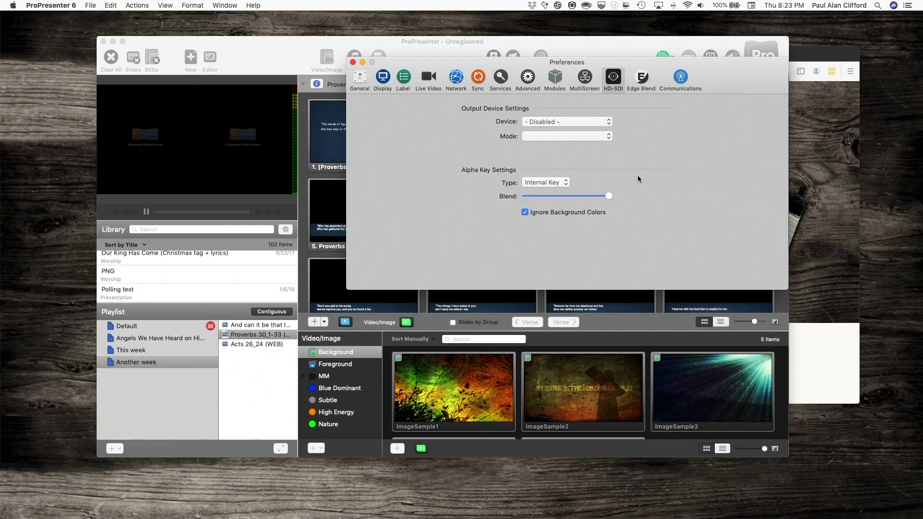
click(638, 86)
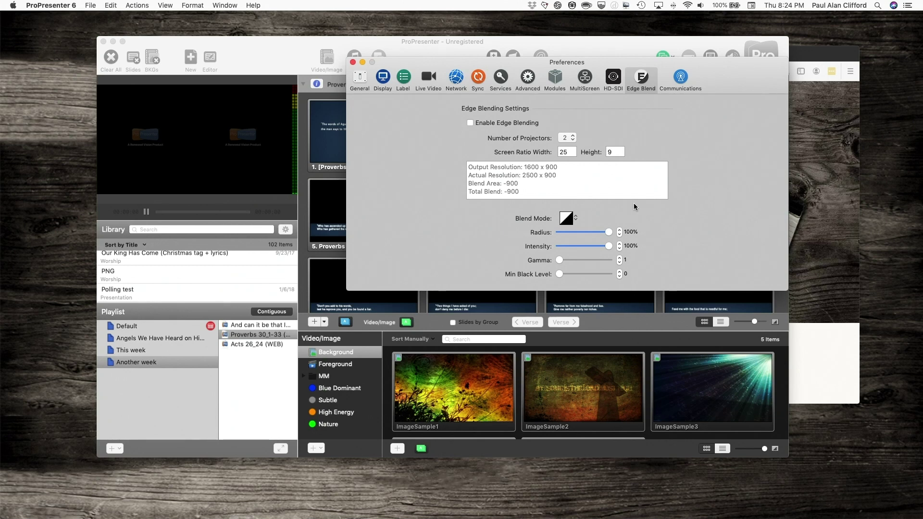
click(680, 78)
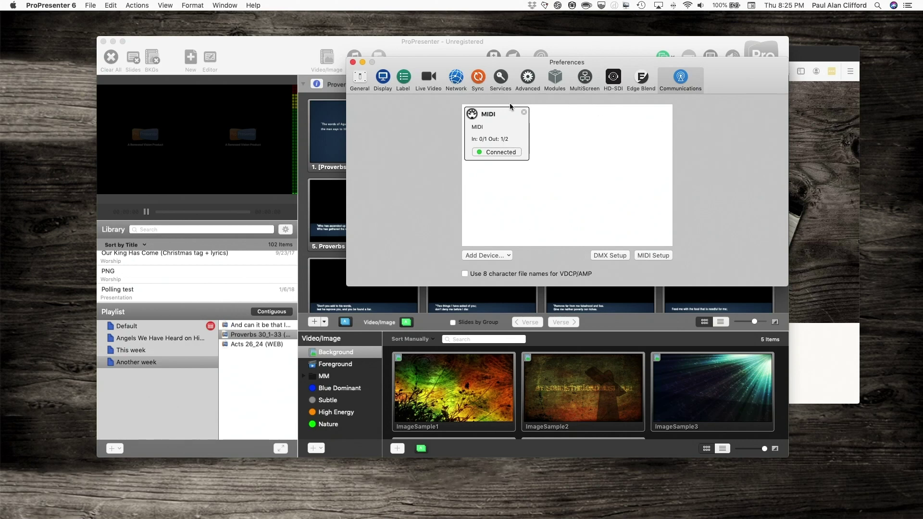
click(526, 77)
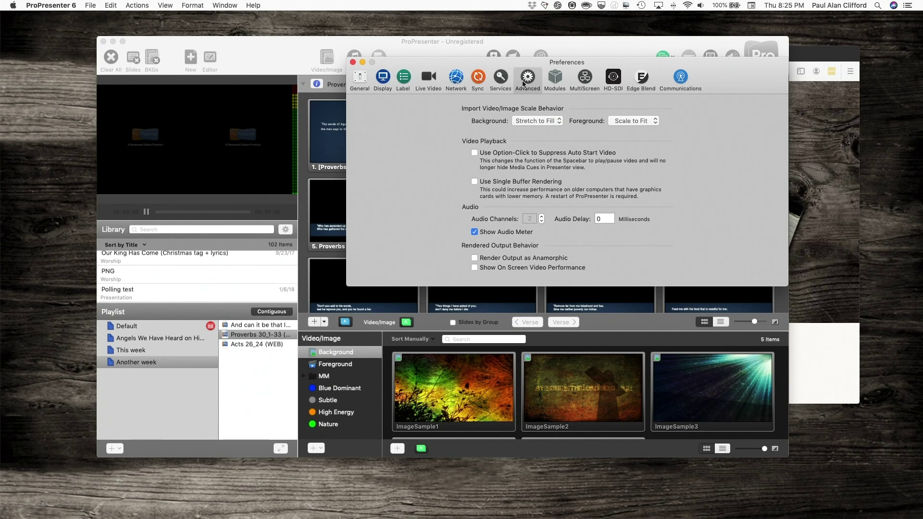
click(452, 84)
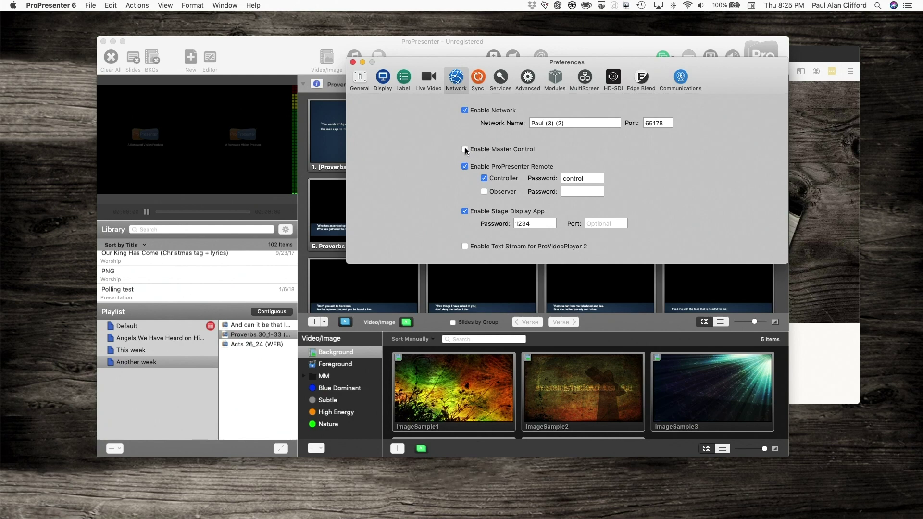
- Turn the network option off and back on in the Network preferences
click(465, 110)
click(465, 110)
click(465, 111)
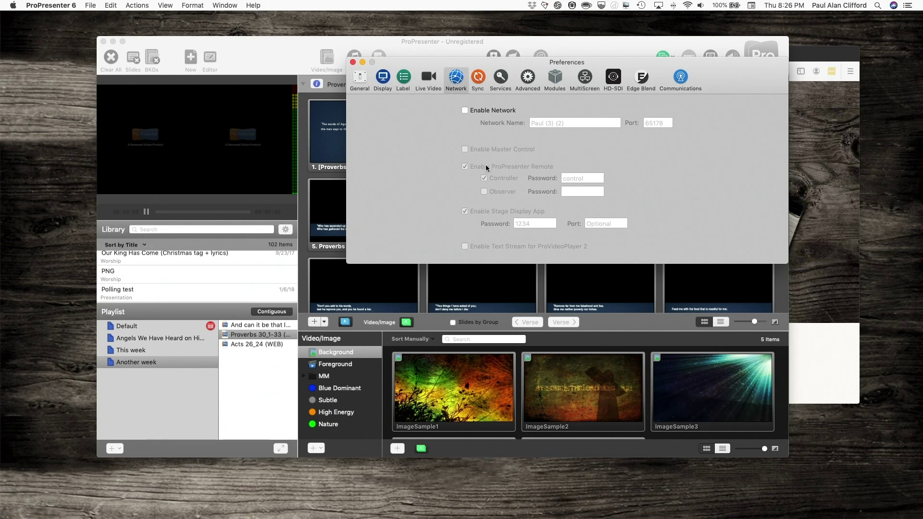
click(463, 111)
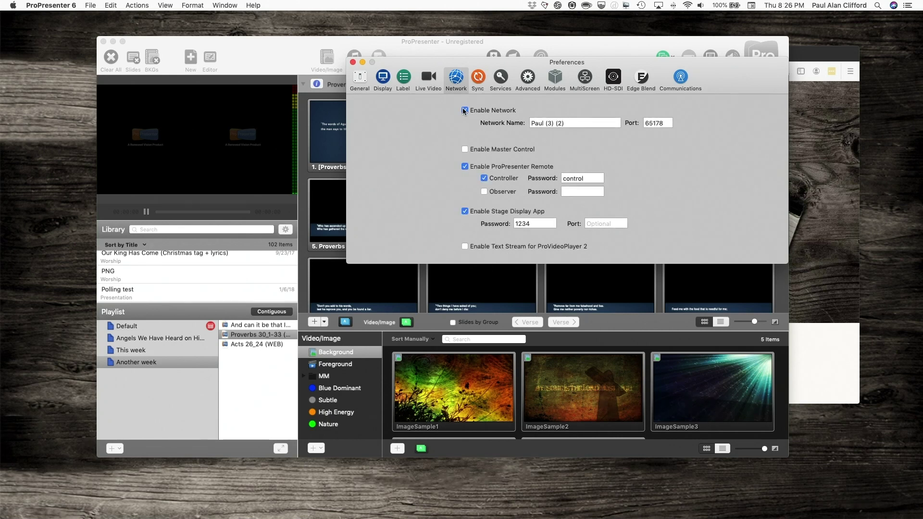
- Enable Master Control, switching its role to Slave and back to Master
click(465, 149)
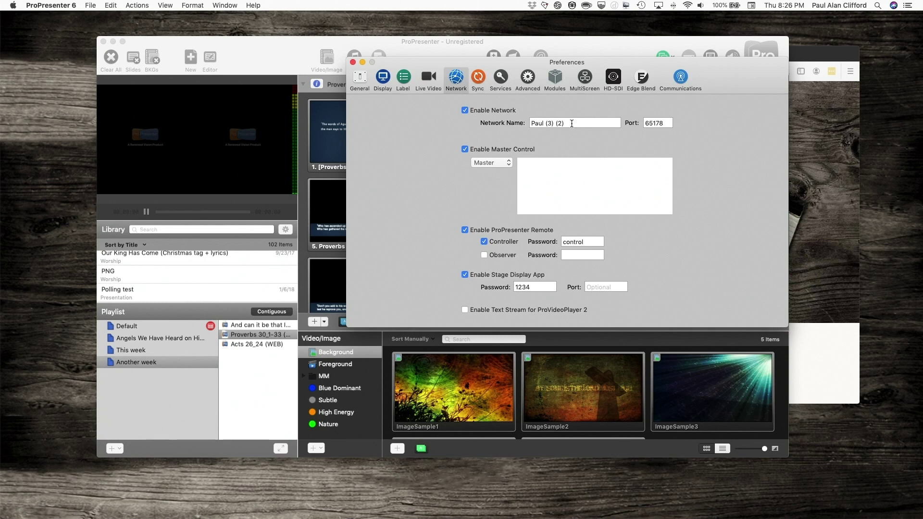
click(507, 163)
click(503, 171)
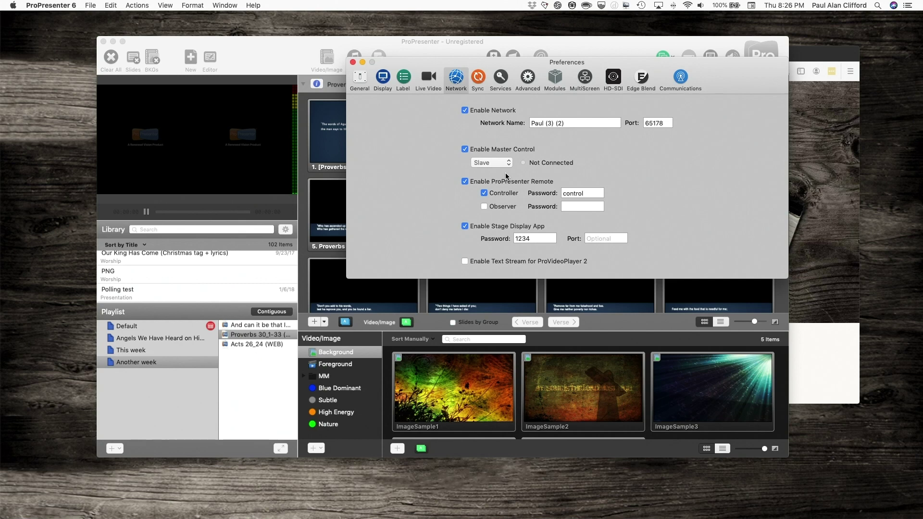
click(510, 164)
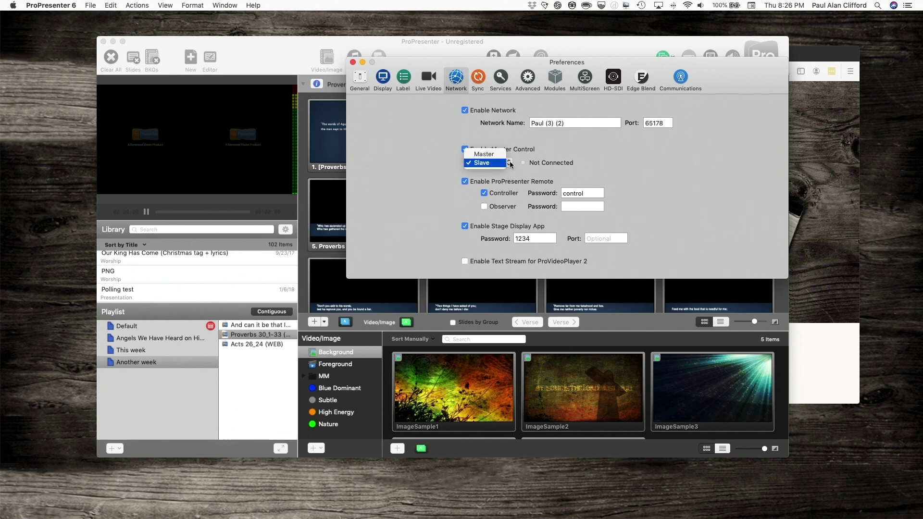
click(498, 151)
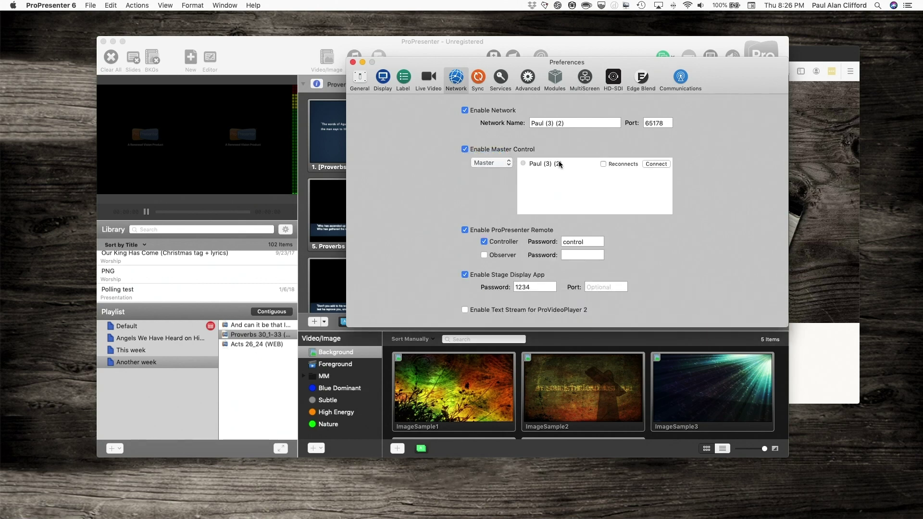
- Switch the Master Control role to Slave, back to Master and to Slave again, and close the preferences
click(509, 163)
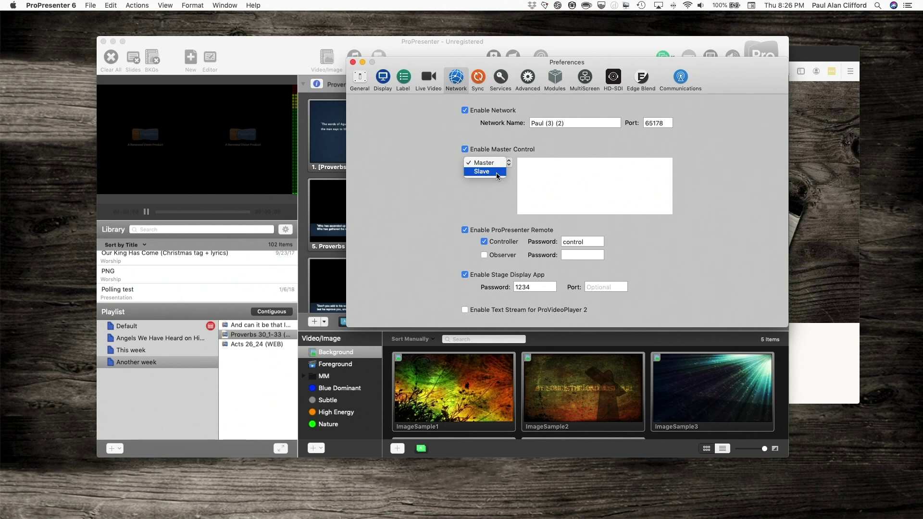
click(497, 176)
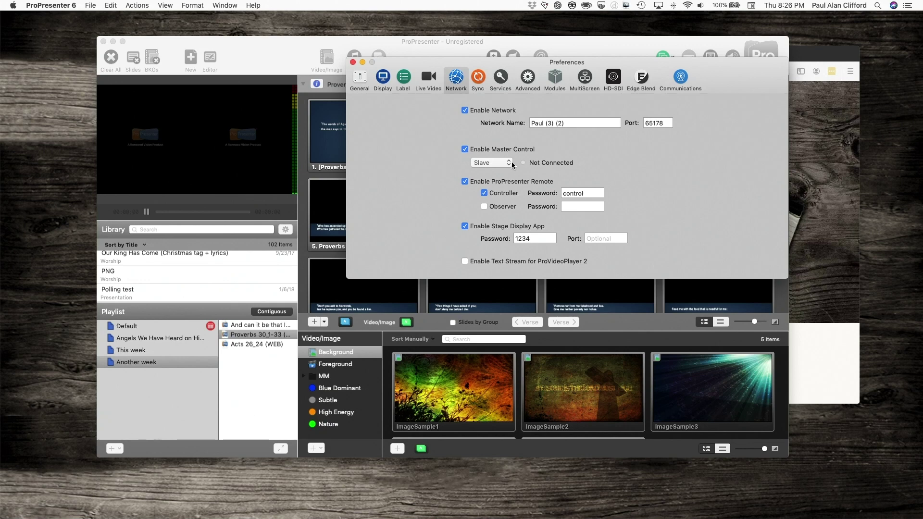
click(506, 163)
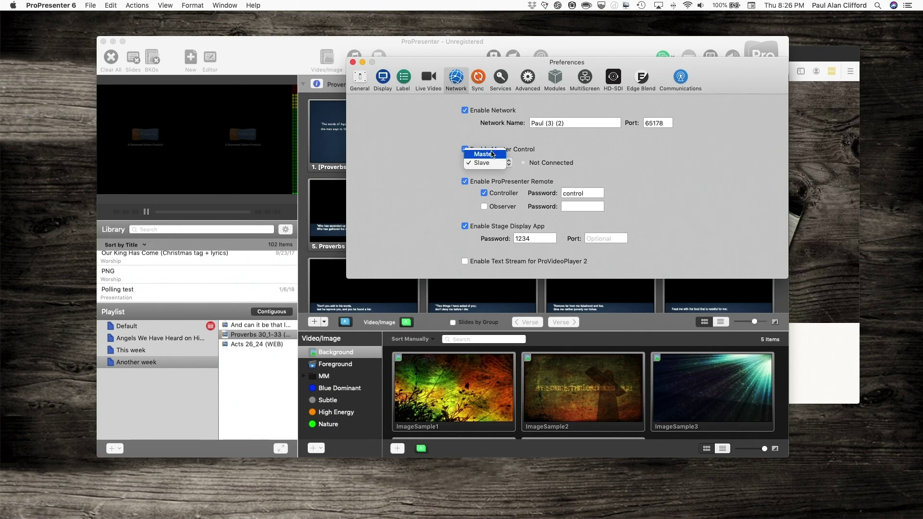
click(493, 154)
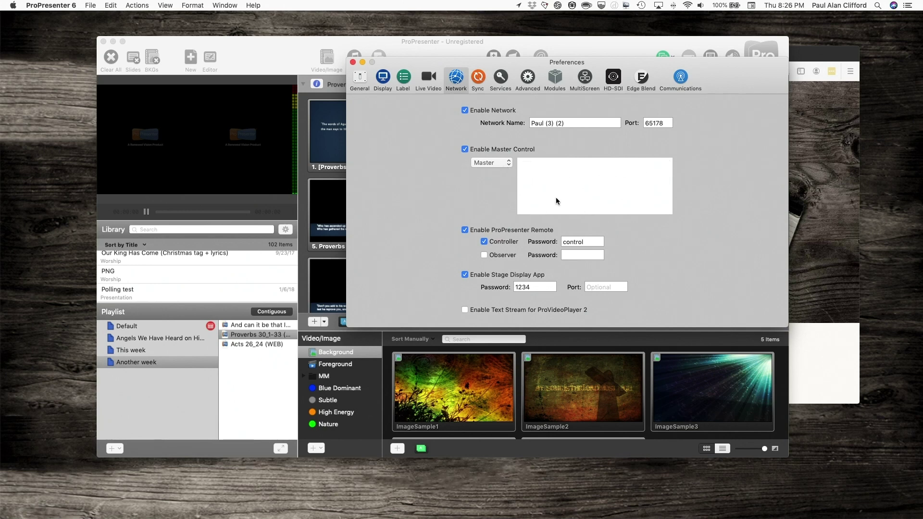
click(502, 163)
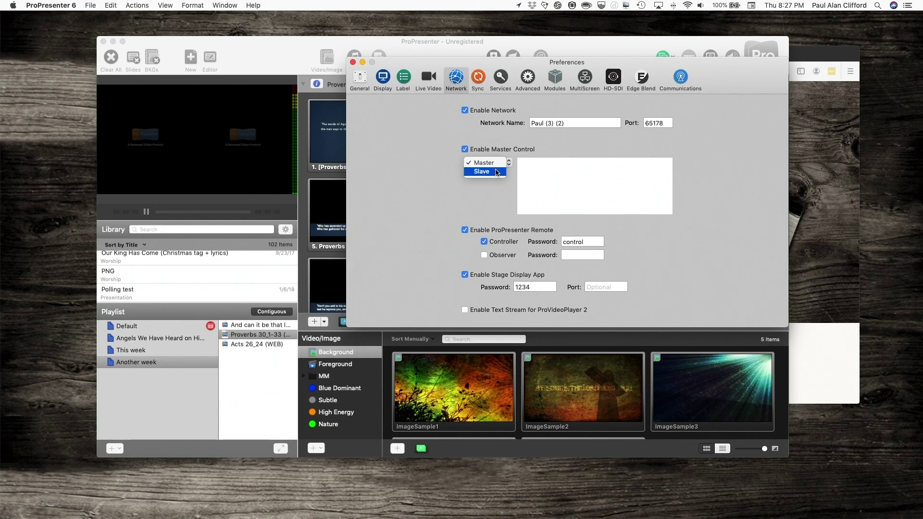
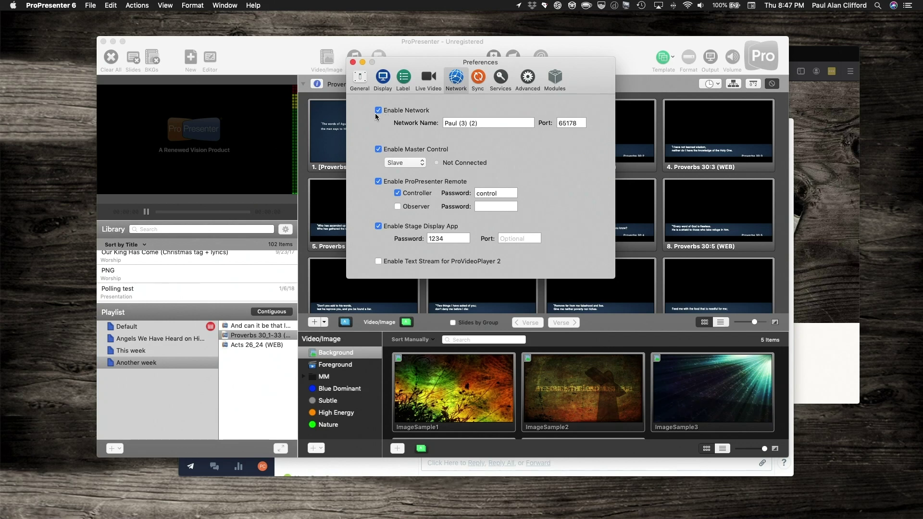
click(352, 62)
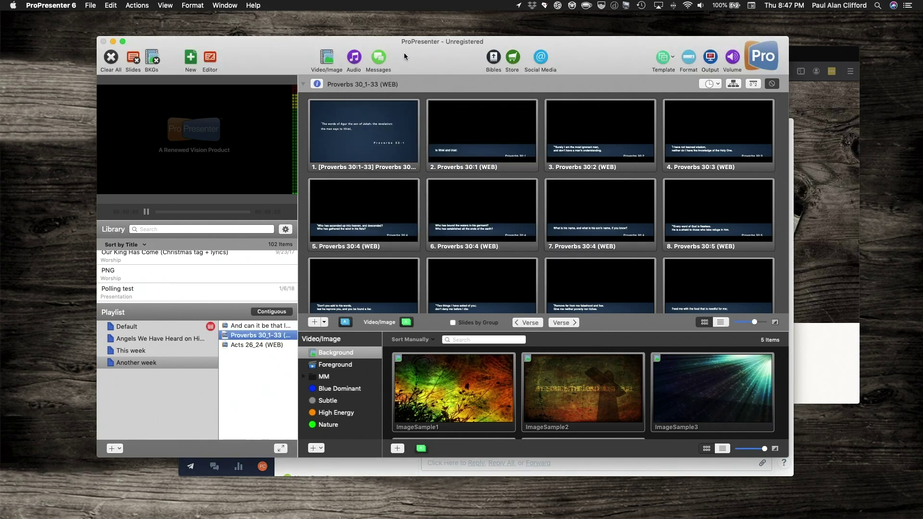
- Open the Messages window and move it over the Proverbs 30_1-33 (WEB) slide thumbnails
click(377, 58)
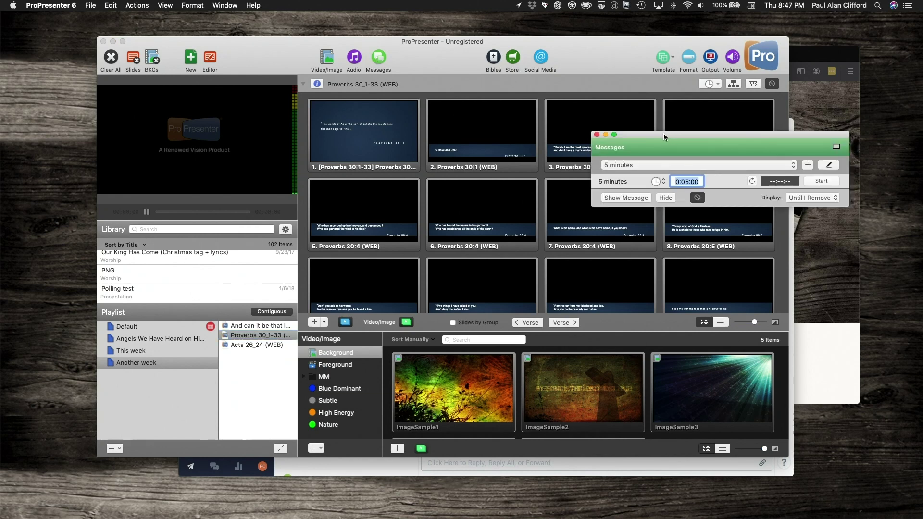
drag(666, 134, 468, 111)
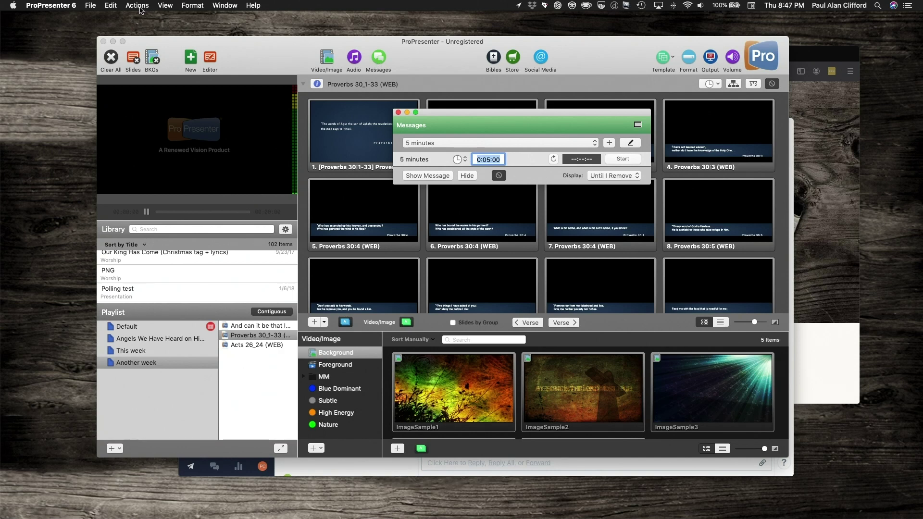
click(142, 6)
mouse_move(165, 6)
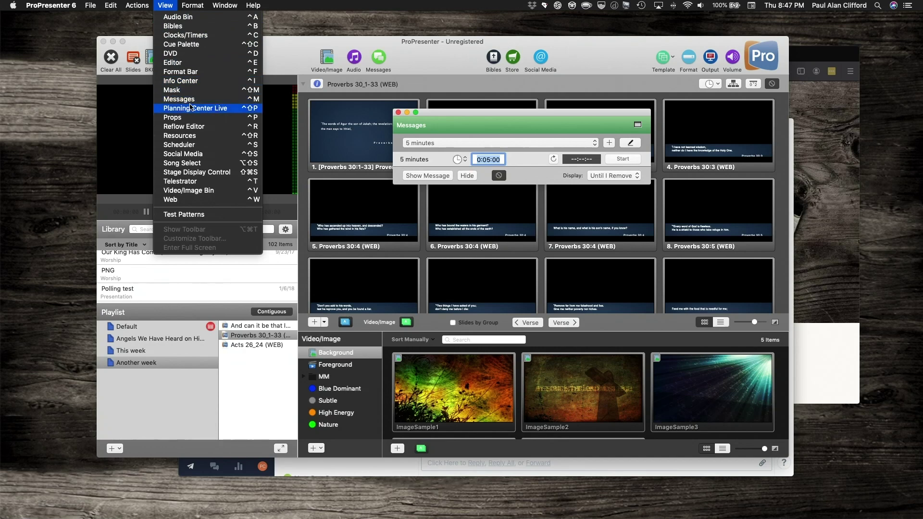
click(431, 114)
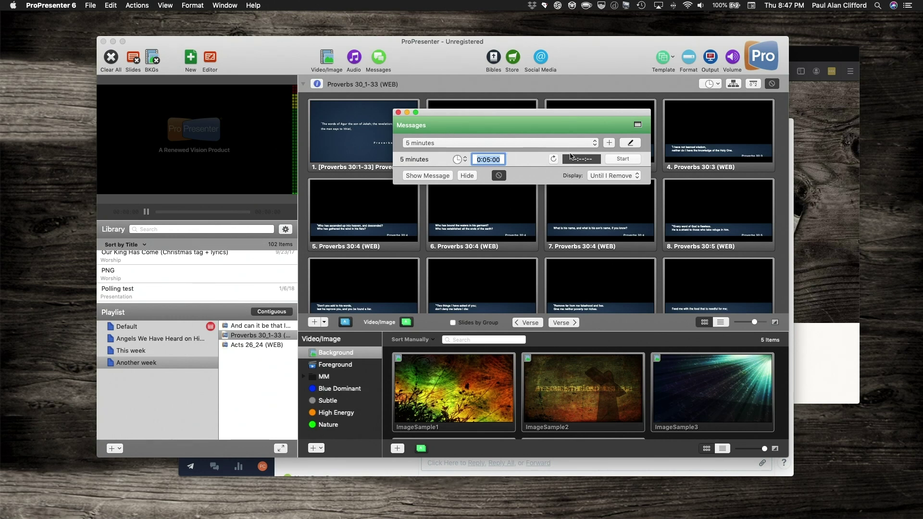
- Show the message editing options, open the network messages web page in the browser and move its window into view
click(631, 144)
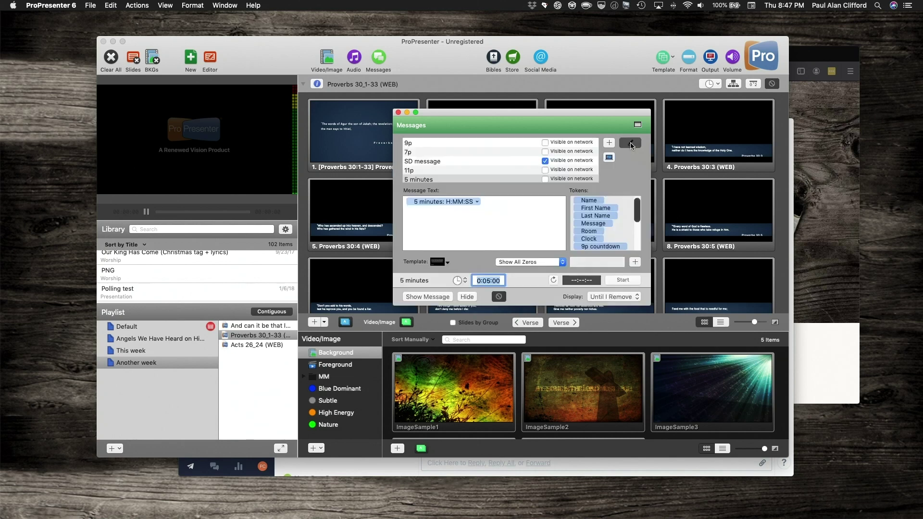
scroll(471, 175, up, 1)
scroll(471, 174, down, 1)
click(609, 159)
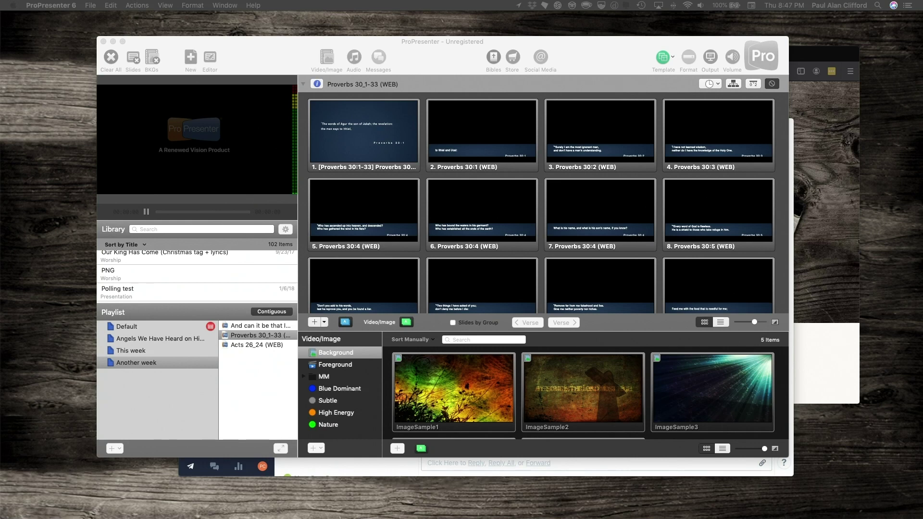
drag(922, 179, 760, 99)
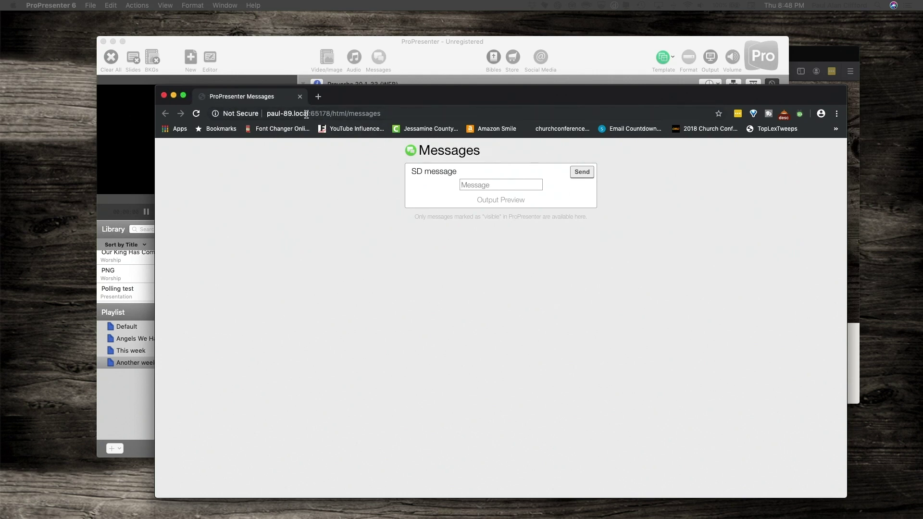
- Highlight the host name in the messages page address, close the browser window and return to ProPresenter
drag(307, 114, 264, 114)
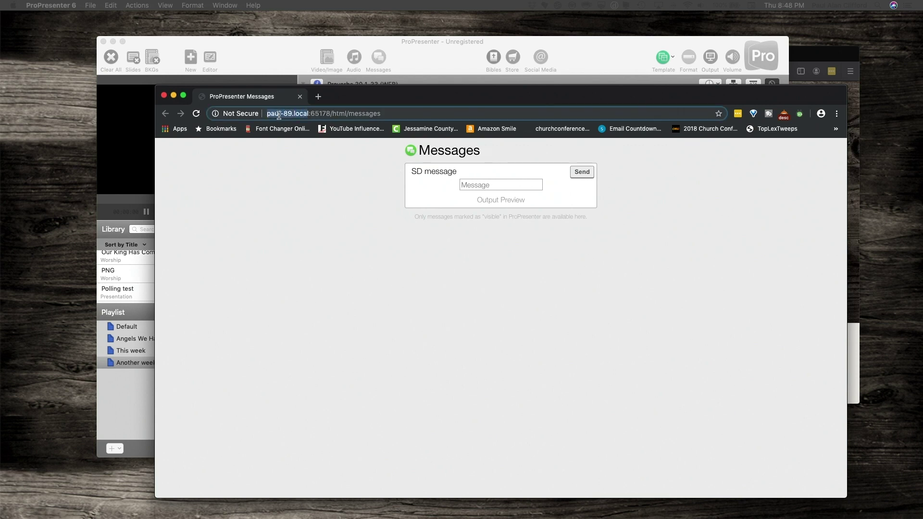
click(164, 98)
click(426, 51)
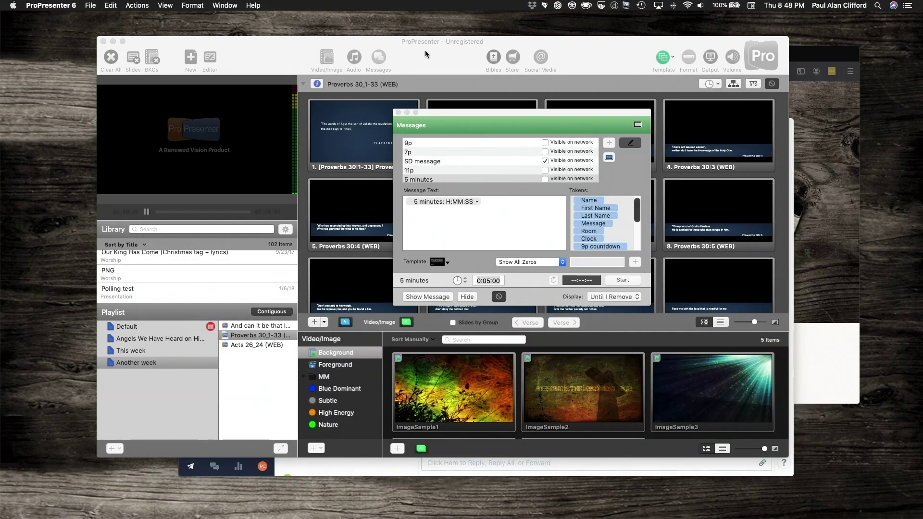
- Select the SD message to review its message text and the available tokens, and close the Messages window
scroll(428, 176, down, 1)
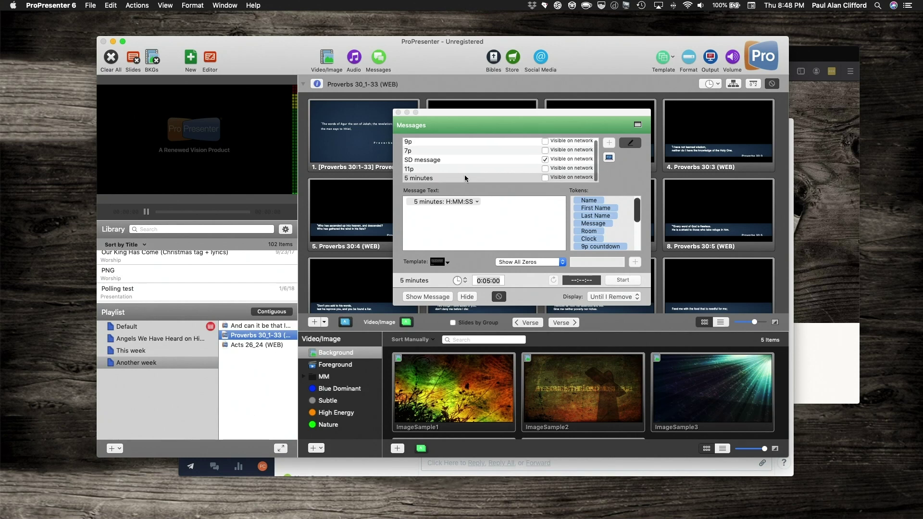
click(497, 158)
click(495, 159)
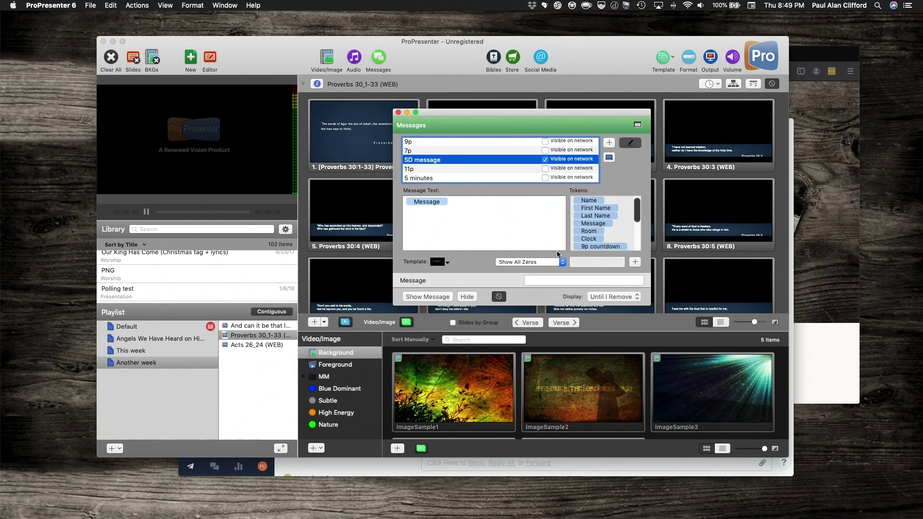
scroll(606, 225, down, 5)
scroll(605, 220, up, 5)
click(399, 113)
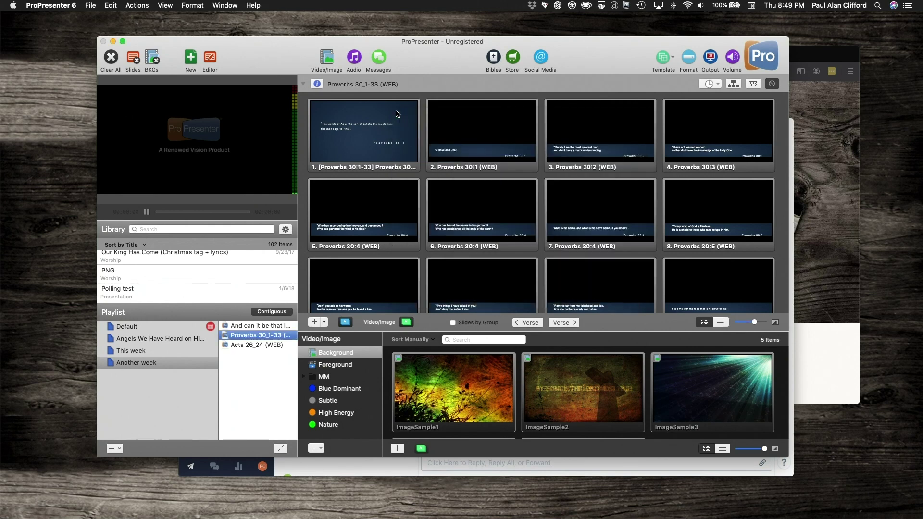